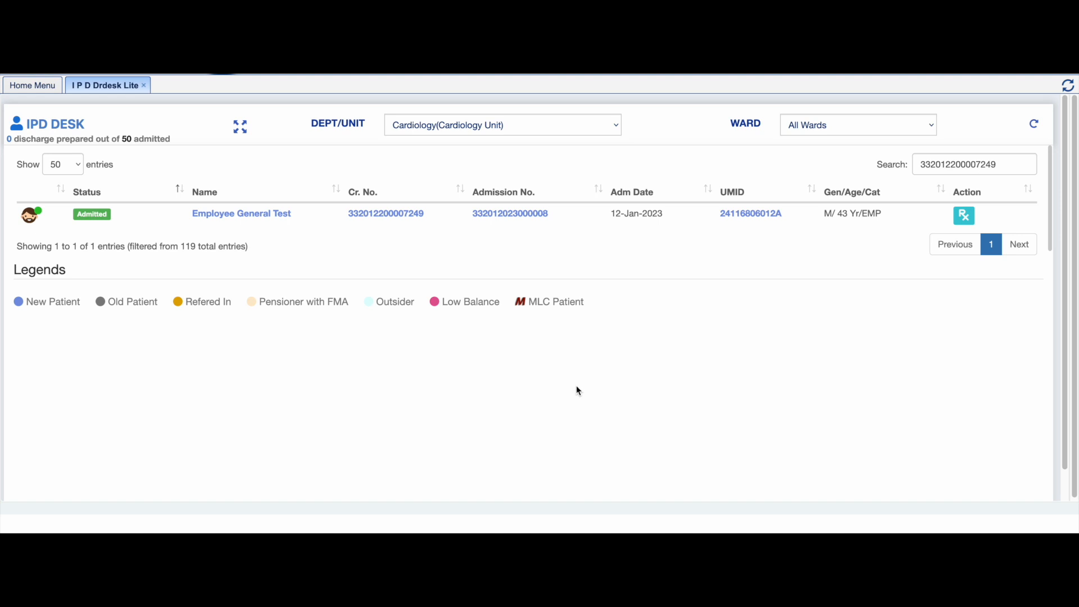
Step: Open the prescription page of the admitted Cardiology patient from the IPD desk
{"action": "left_click", "coordinate": [963, 219]}
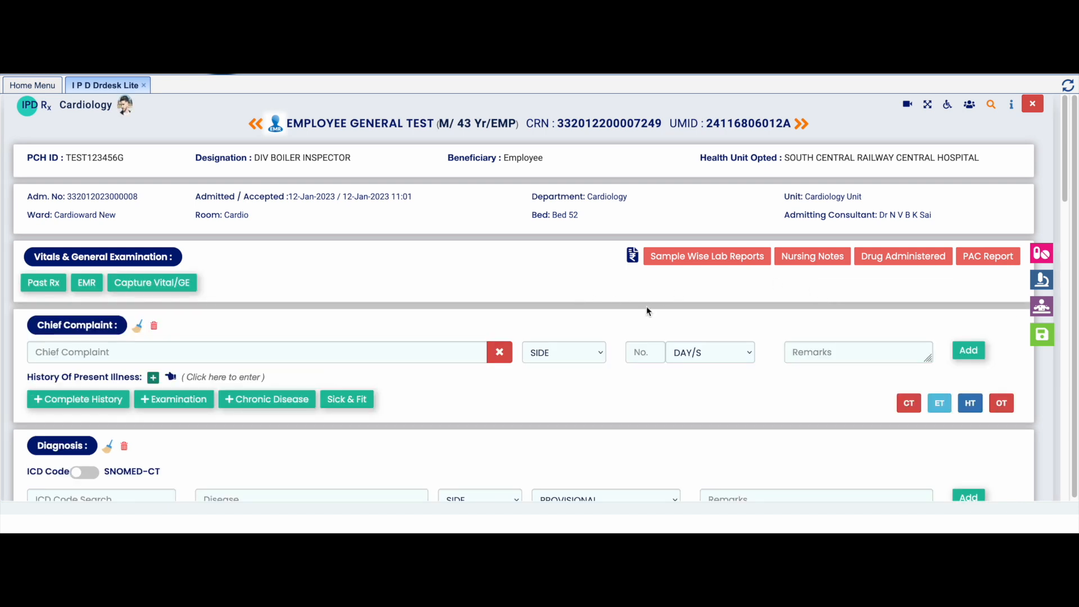
{"action": "scroll", "coordinate": [647, 311], "scroll_direction": "down", "scroll_amount": 6}
{"action": "scroll", "coordinate": [646, 305], "scroll_direction": "up", "scroll_amount": 6}
Step: View the patient's EMR Desk overview, including its diagnosis section, and close it
{"action": "left_click", "coordinate": [275, 124]}
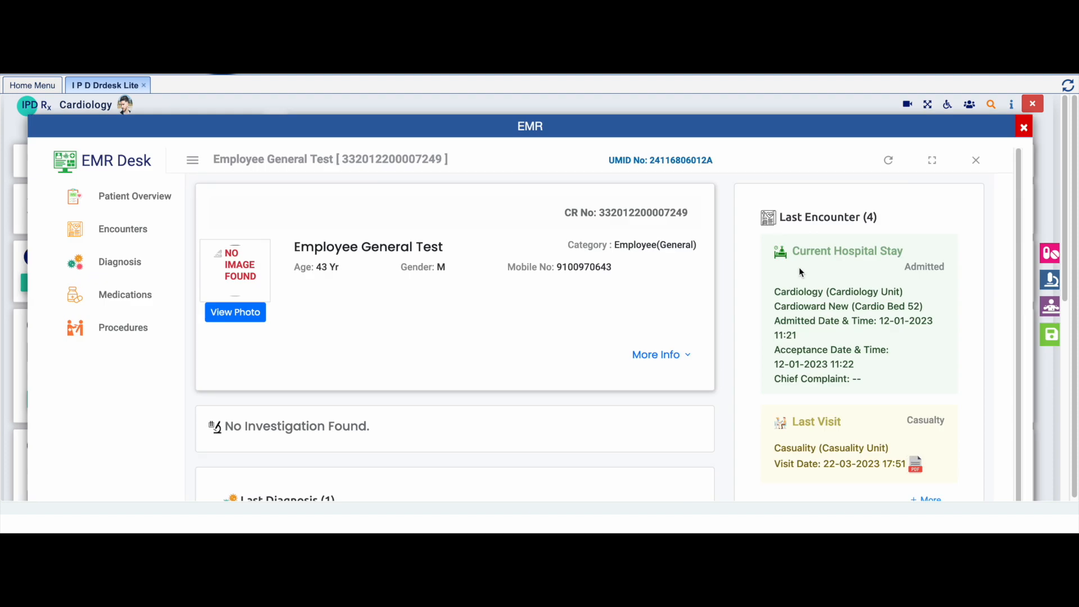
{"action": "left_click", "coordinate": [120, 262]}
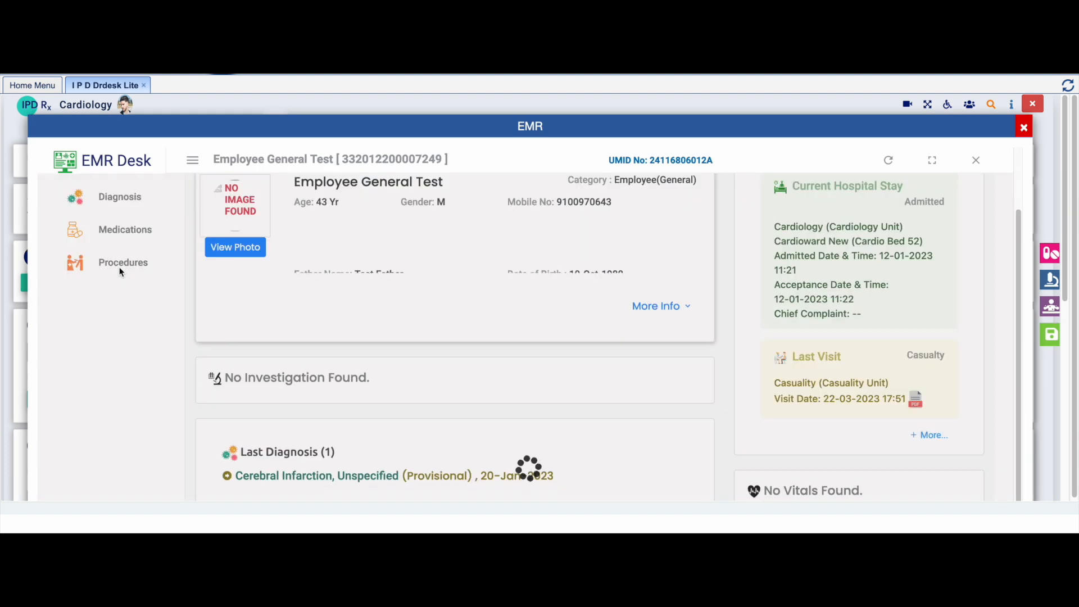
{"action": "left_click", "coordinate": [1024, 126]}
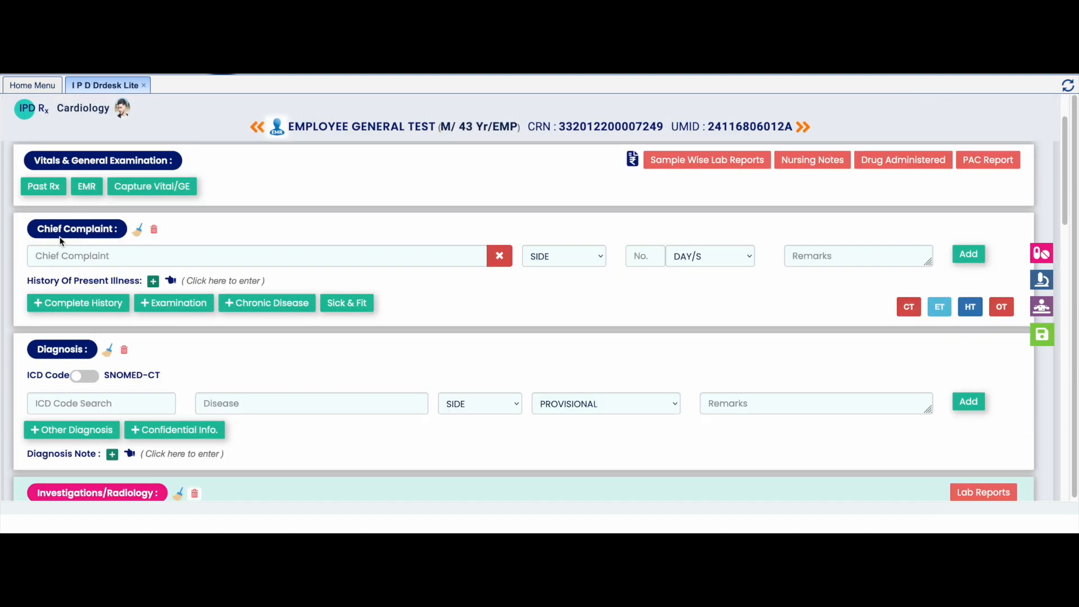
Step: Examine the patient's OPD and IPD EMR records, including vitals, examinations and chronic diseases, and close them
{"action": "left_click", "coordinate": [88, 189]}
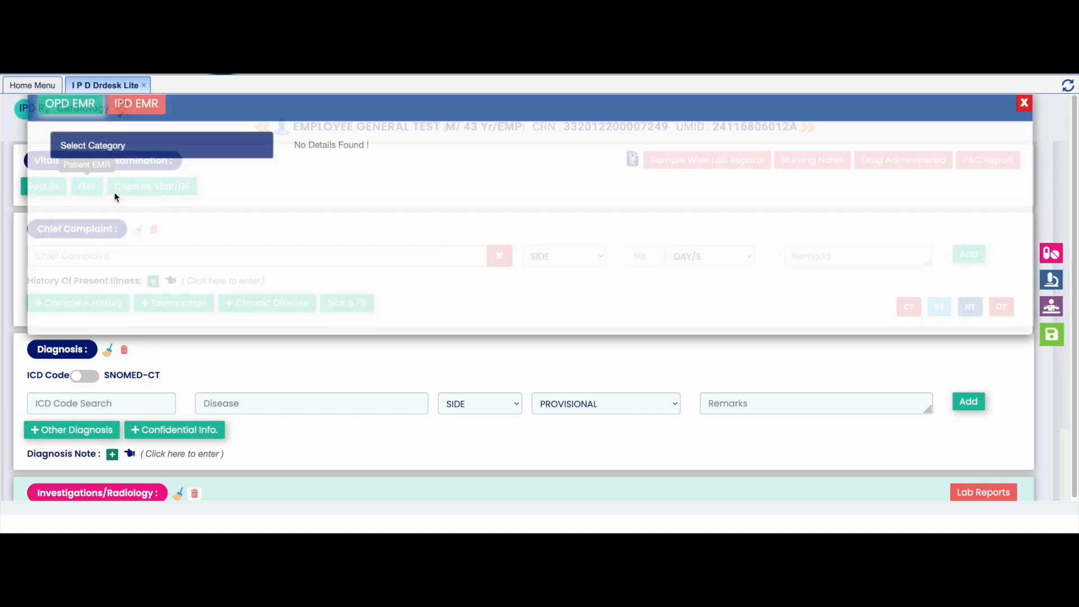
{"action": "left_click", "coordinate": [133, 137]}
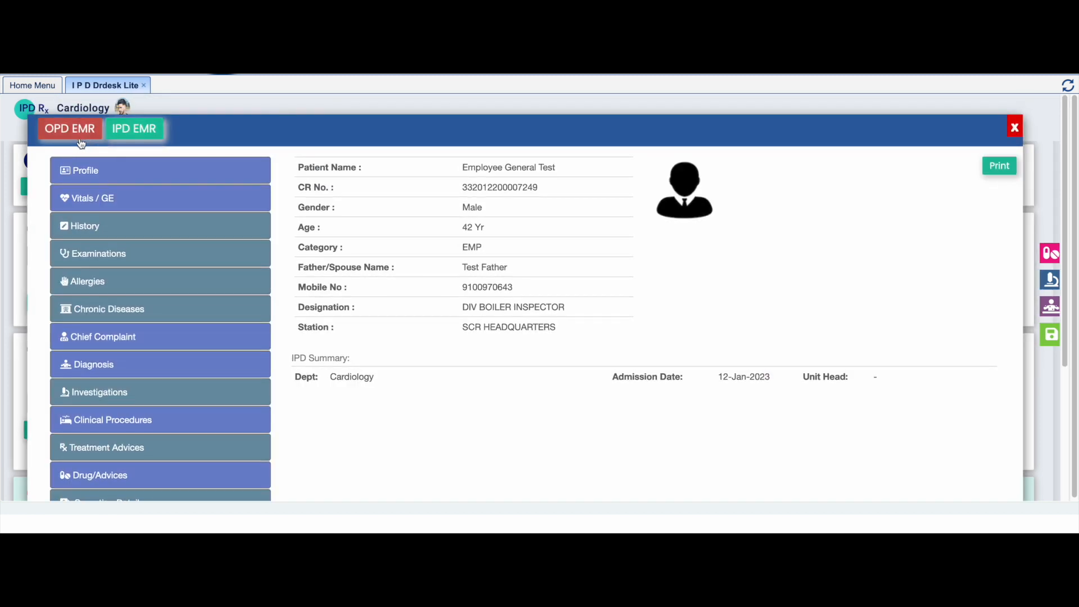
{"action": "left_click", "coordinate": [70, 129]}
{"action": "left_click", "coordinate": [129, 130]}
{"action": "left_click", "coordinate": [138, 198]}
{"action": "left_click", "coordinate": [140, 253]}
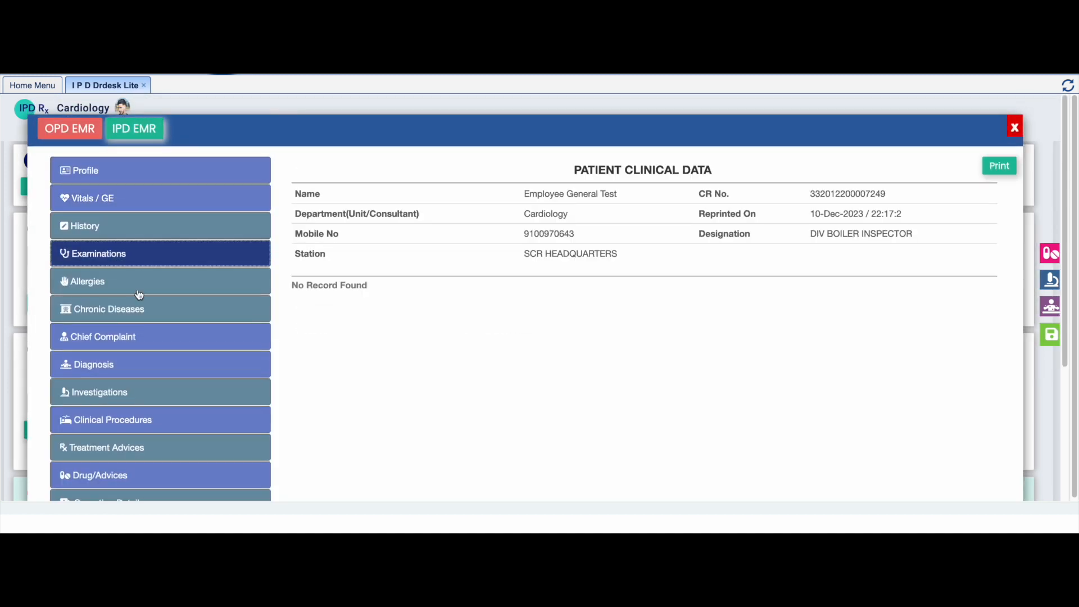
{"action": "left_click", "coordinate": [143, 309]}
{"action": "left_click", "coordinate": [1014, 128]}
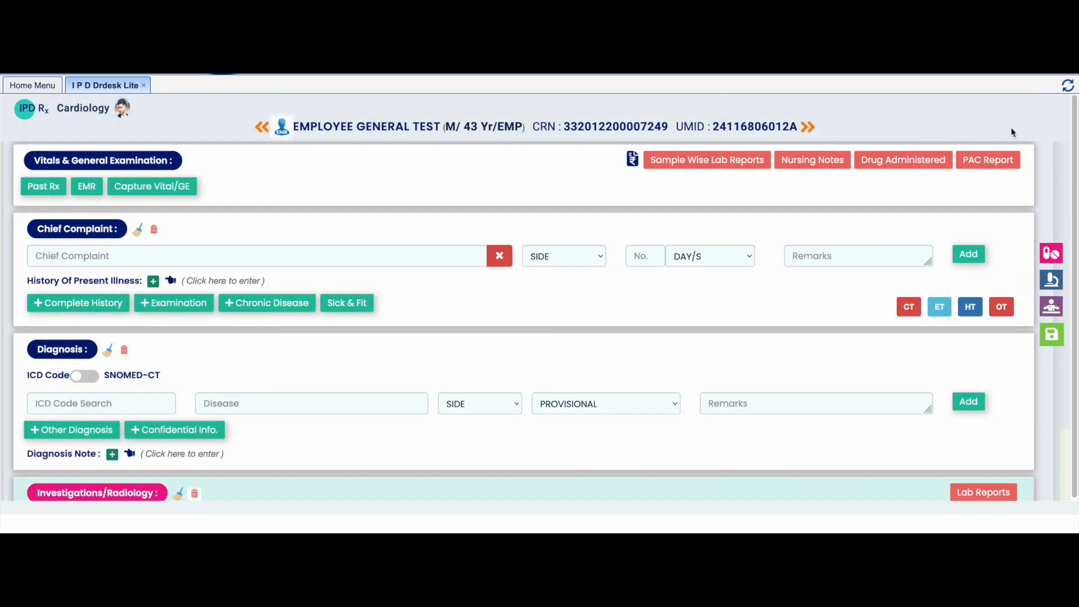
Step: Open the patient's Sick & Fit form and set Sick Category to Railway Sick and Sick Type to Initial Sick
{"action": "scroll", "coordinate": [567, 296], "scroll_direction": "down", "scroll_amount": 1}
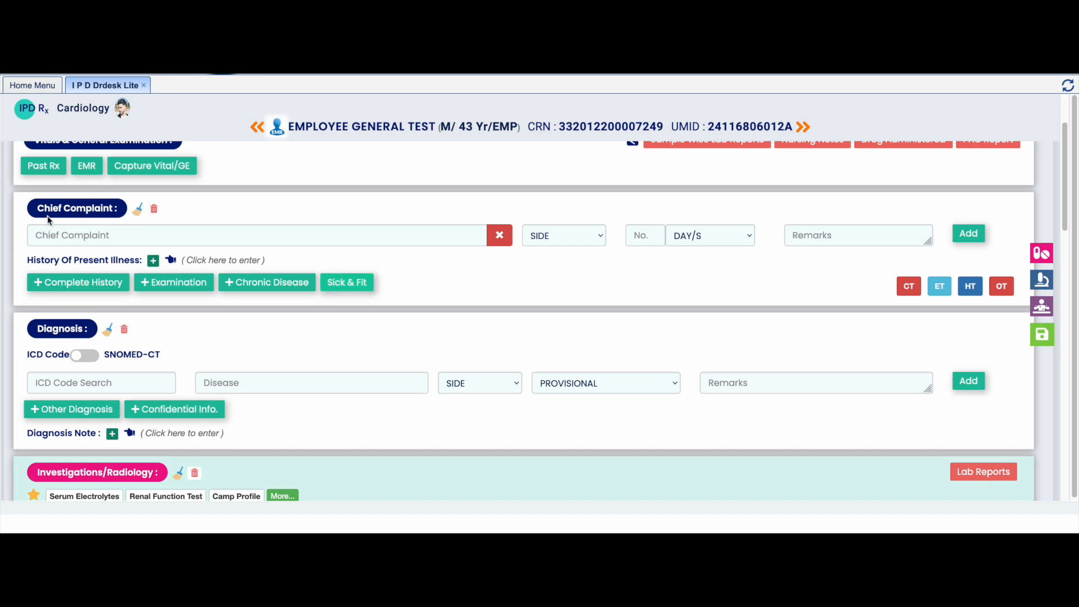
{"action": "left_click", "coordinate": [345, 282]}
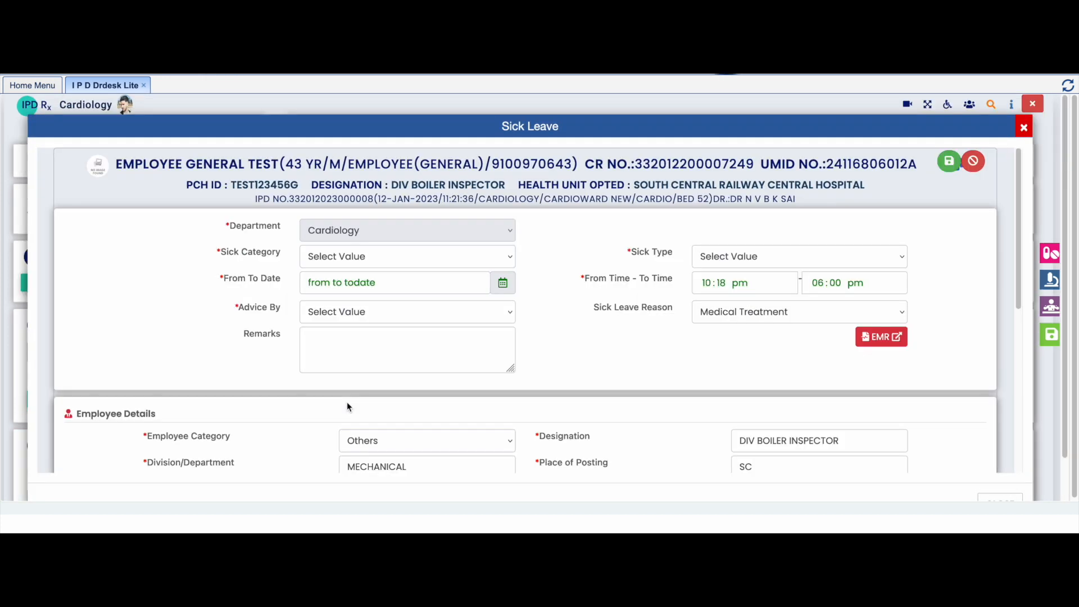
{"action": "left_click", "coordinate": [403, 257]}
{"action": "left_click", "coordinate": [396, 266]}
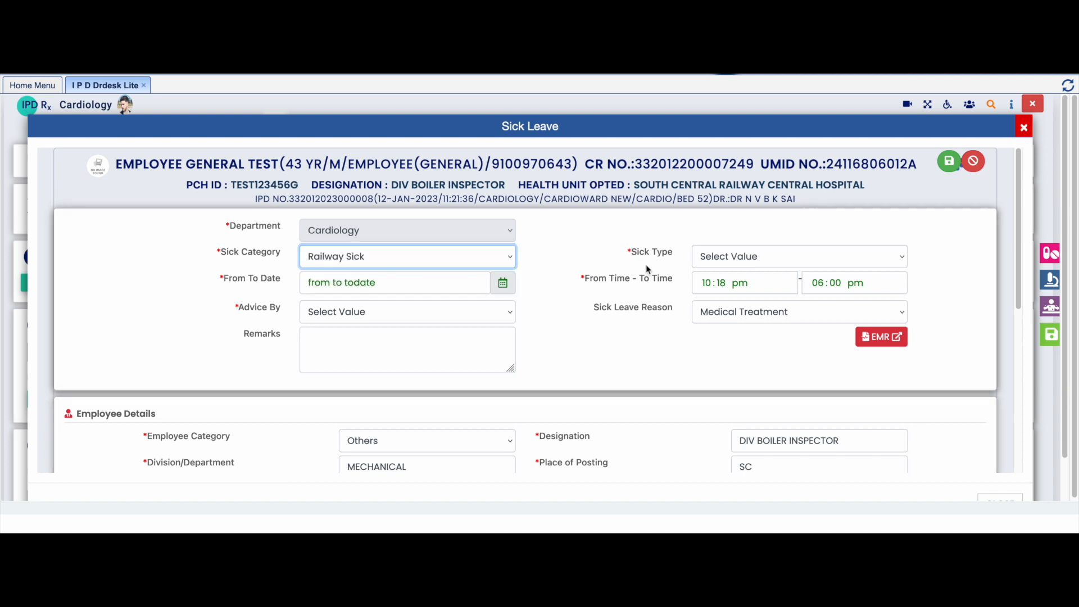
{"action": "left_click", "coordinate": [779, 255]}
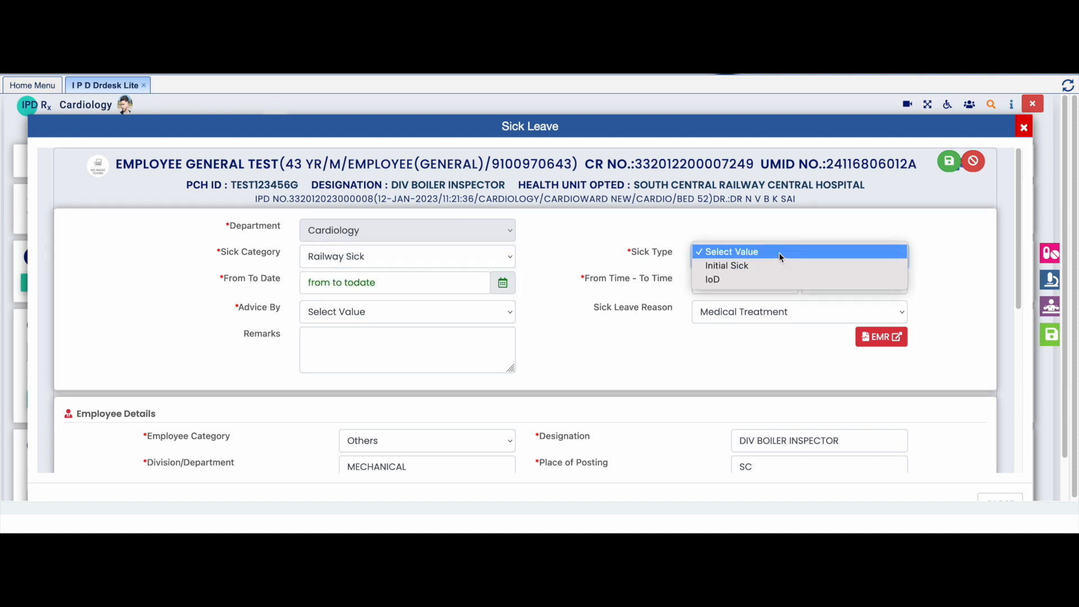
{"action": "left_click", "coordinate": [853, 266]}
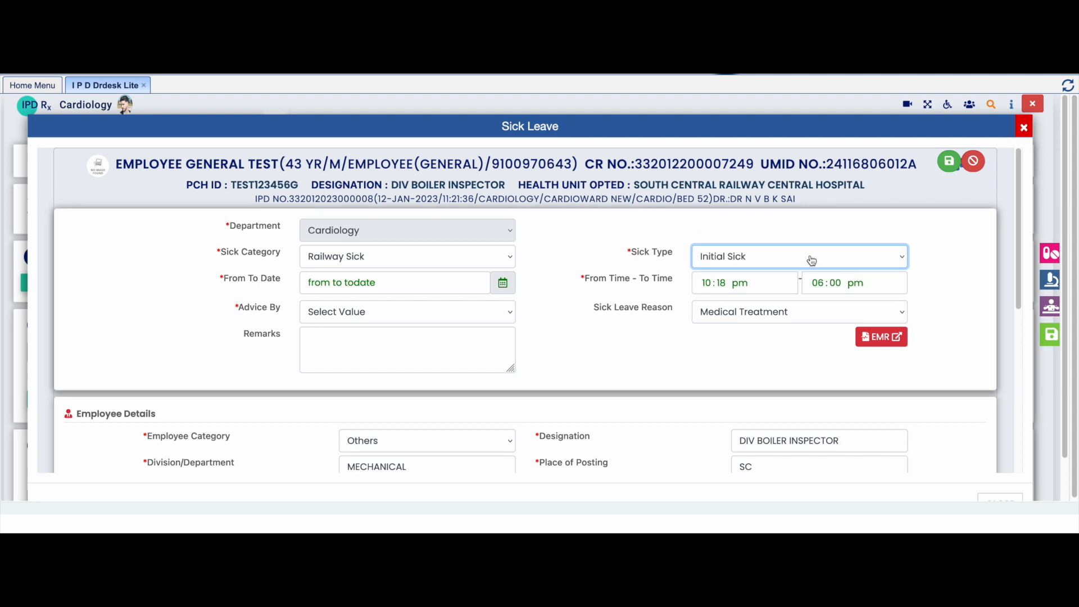
Step: Set the sick leave period from 06/12/2023 to 27/12/2023 and accept the retrospective-date notice
{"action": "left_click", "coordinate": [504, 284]}
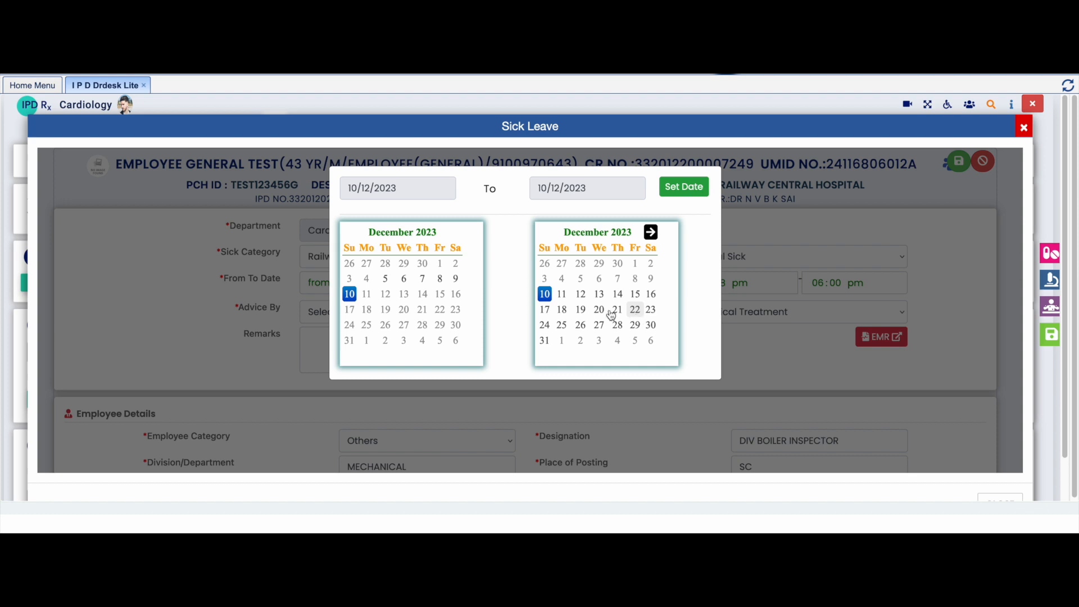
{"action": "left_click", "coordinate": [406, 283]}
{"action": "left_click", "coordinate": [601, 326]}
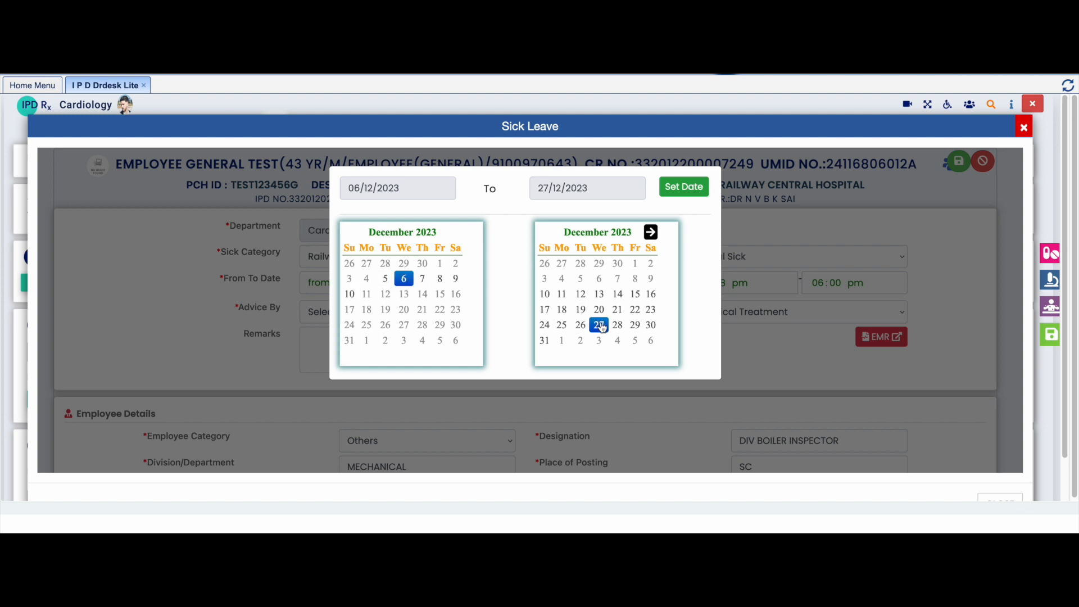
{"action": "left_click", "coordinate": [682, 188]}
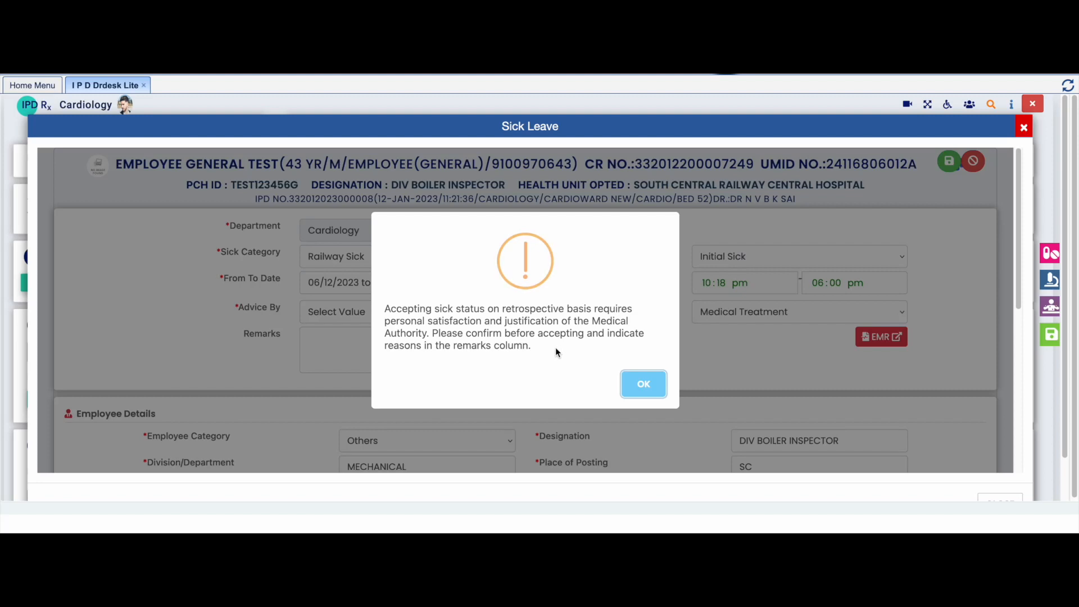
{"action": "left_click", "coordinate": [638, 385]}
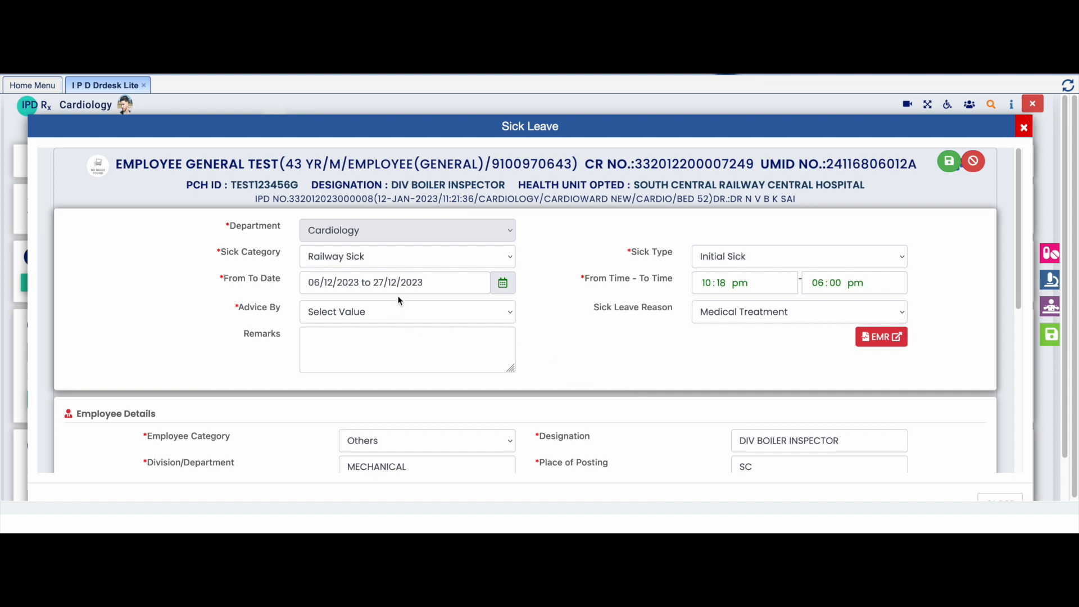
Step: Select the patient's admitting consultant as the advising doctor and enlarge the Remarks box
{"action": "left_click", "coordinate": [385, 347]}
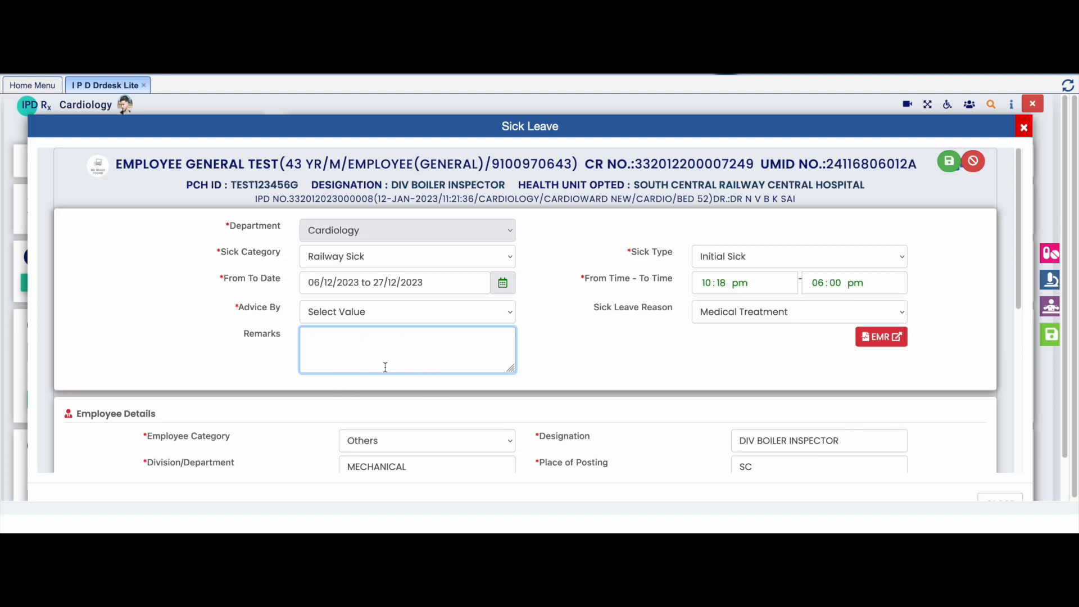
{"action": "left_click", "coordinate": [387, 311]}
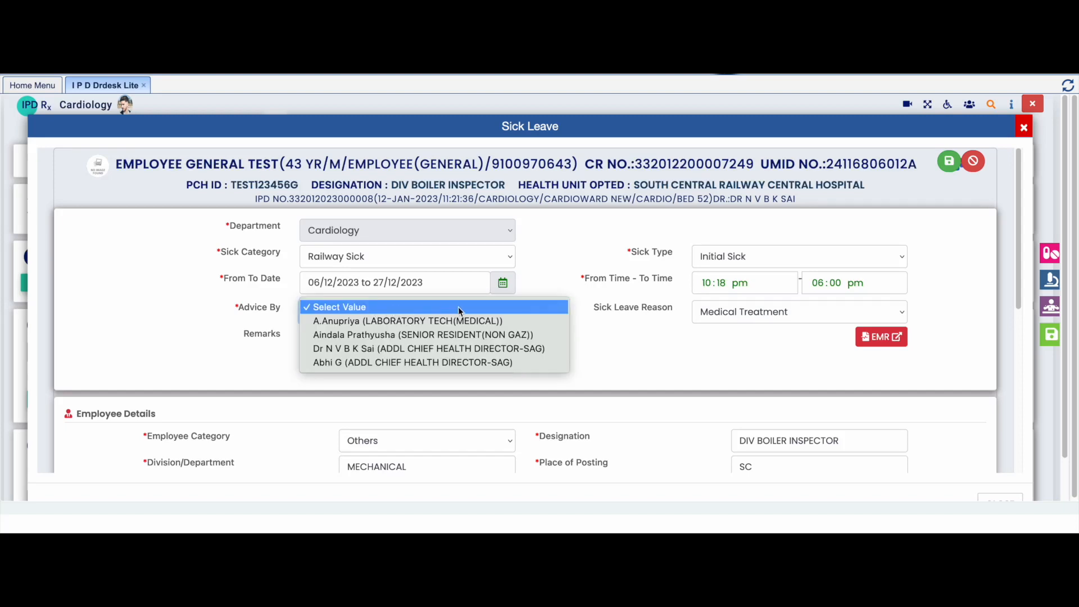
{"action": "left_click", "coordinate": [501, 349]}
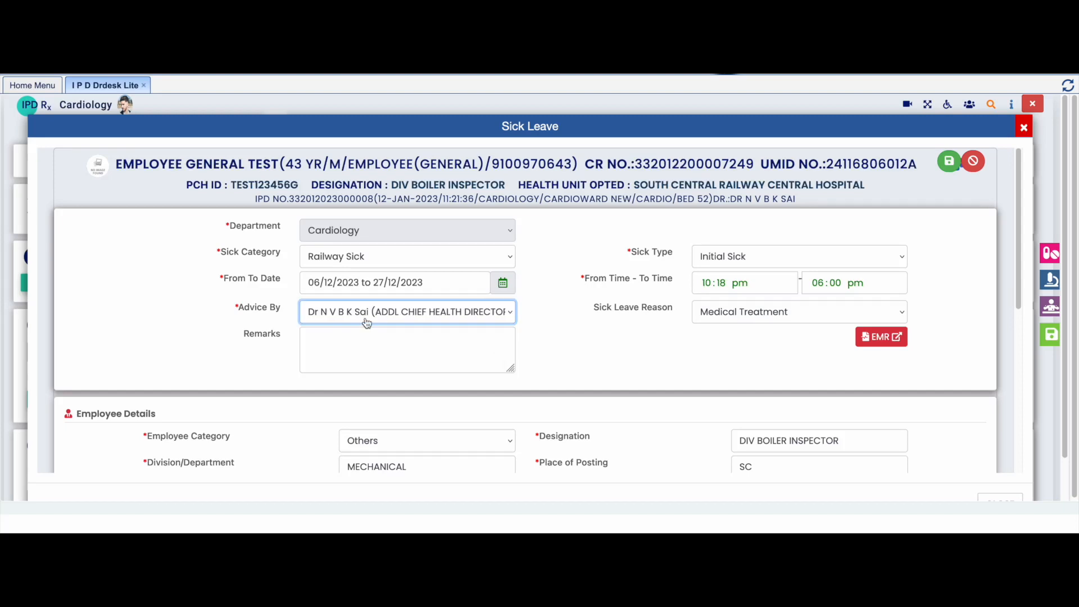
{"action": "left_click", "coordinate": [368, 354]}
{"action": "scroll", "coordinate": [545, 347], "scroll_direction": "down", "scroll_amount": 2}
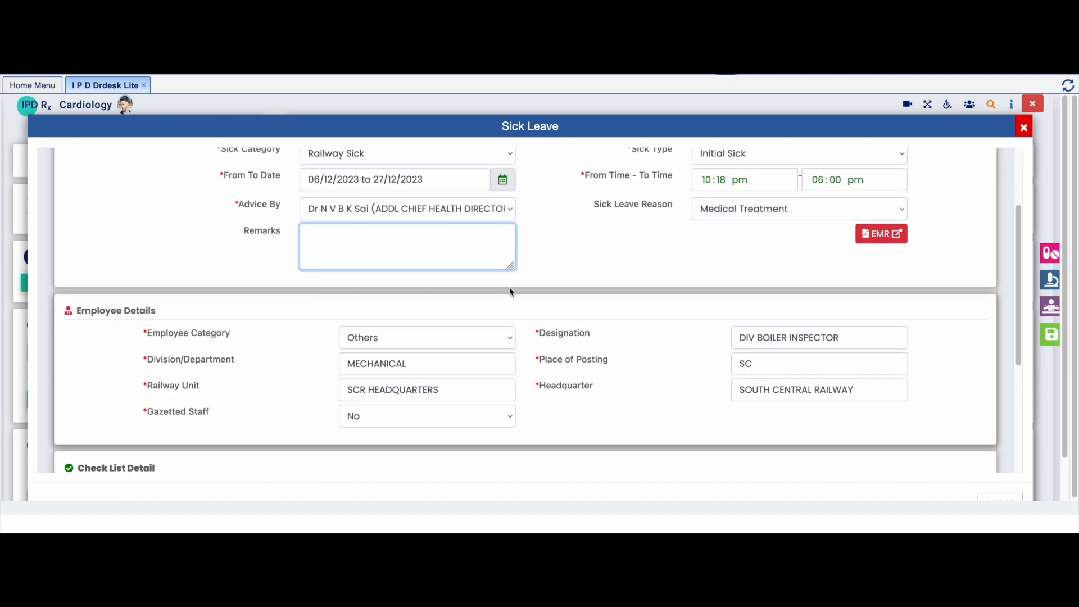
{"action": "left_click_drag", "start_coordinate": [510, 266], "coordinate": [578, 289]}
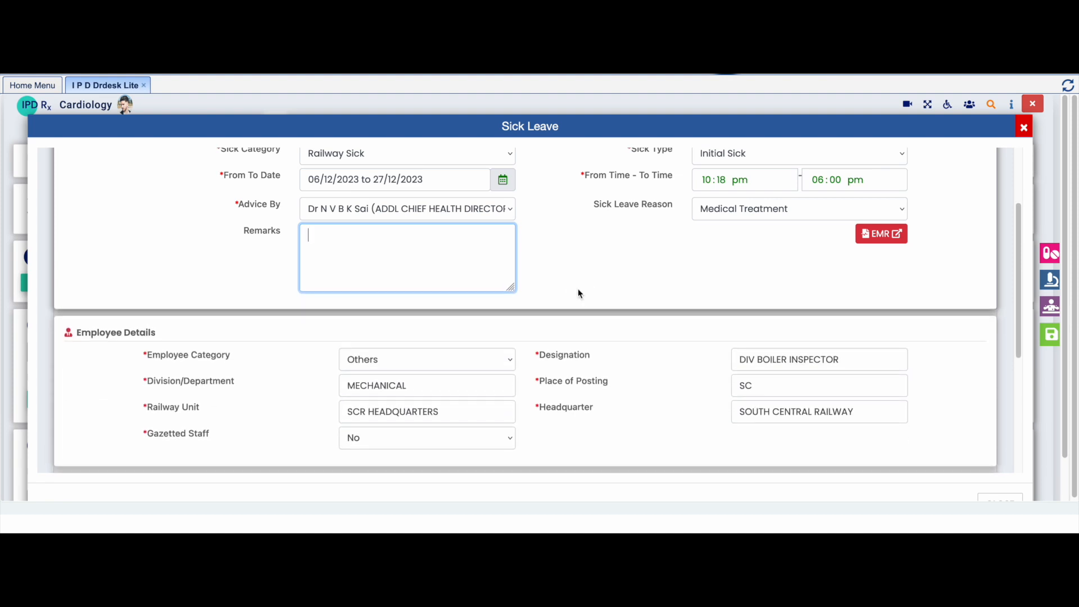
Step: Review the Employee Details section and mark Minimum Age in the sick leave check list
{"action": "scroll", "coordinate": [567, 336], "scroll_direction": "down", "scroll_amount": 1}
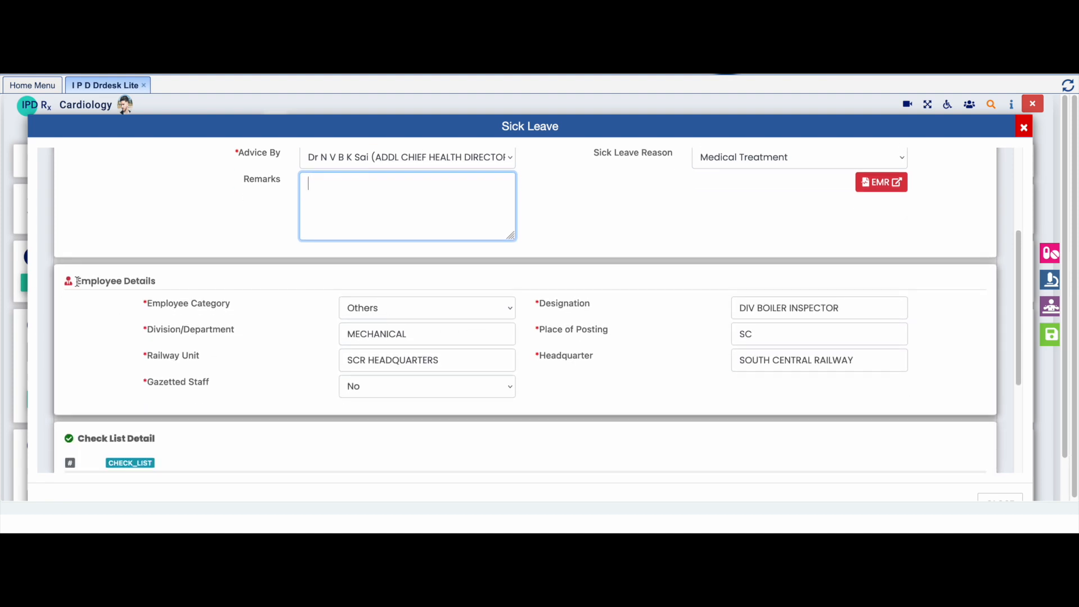
{"action": "left_click_drag", "start_coordinate": [79, 281], "coordinate": [180, 282]}
{"action": "scroll", "coordinate": [236, 326], "scroll_direction": "down", "scroll_amount": 1}
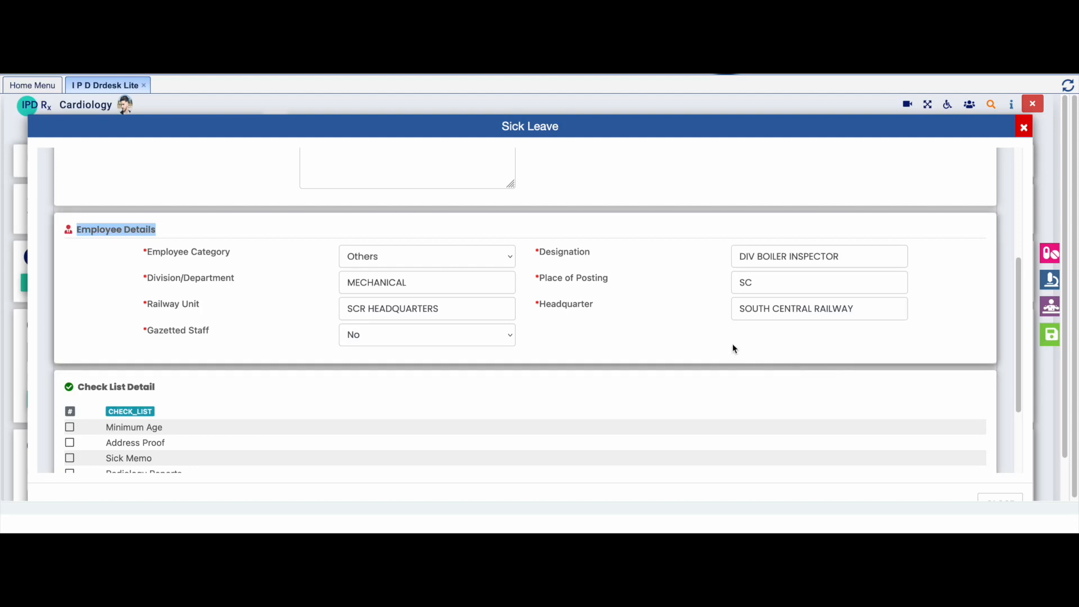
{"action": "scroll", "coordinate": [732, 346], "scroll_direction": "down", "scroll_amount": 3}
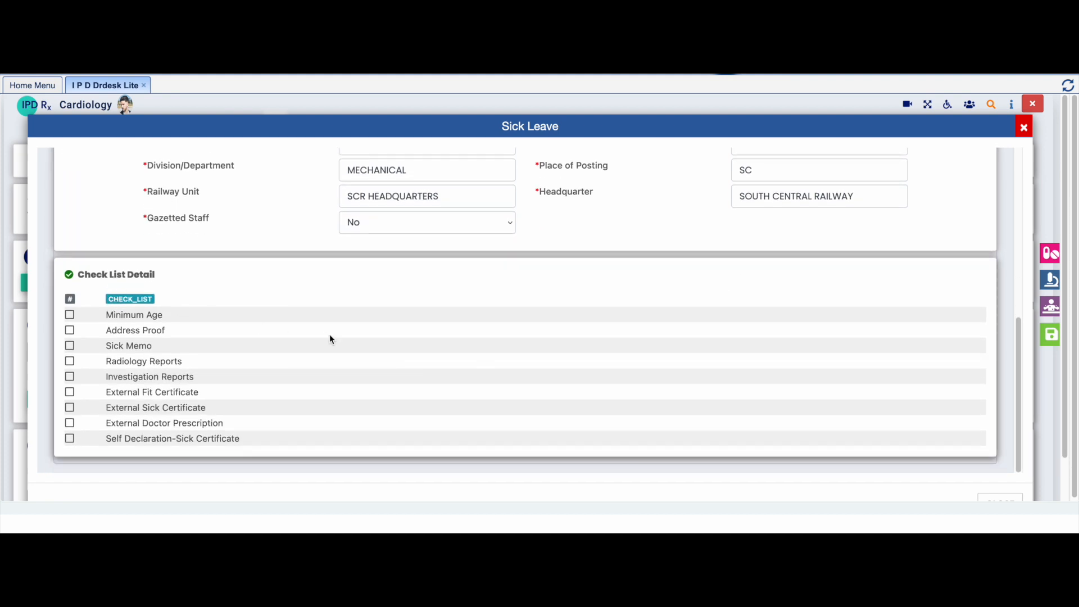
{"action": "left_click", "coordinate": [72, 315]}
{"action": "scroll", "coordinate": [345, 369], "scroll_direction": "up", "scroll_amount": 6}
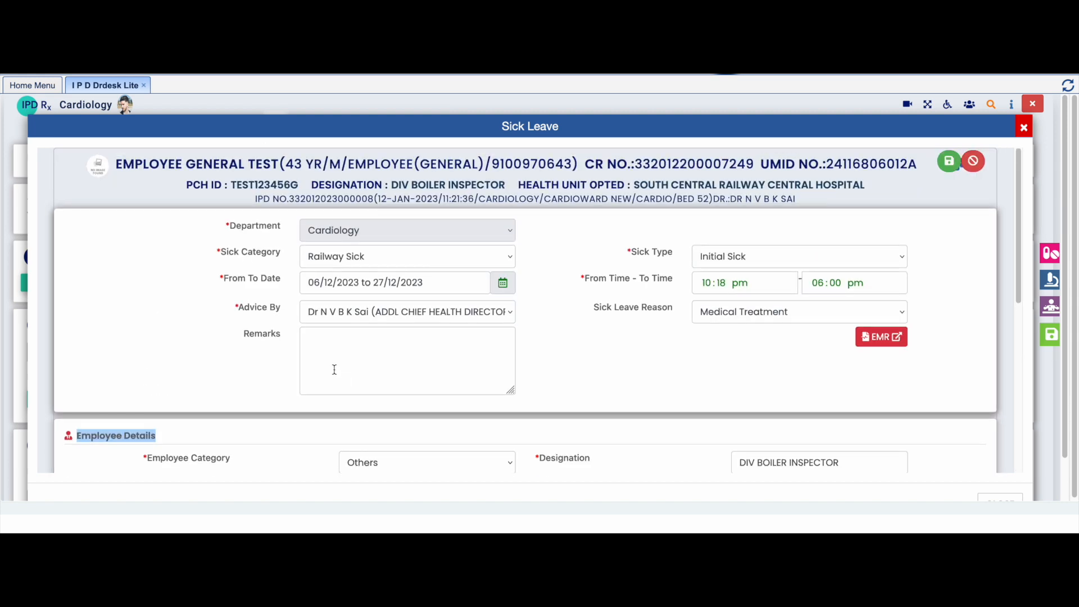
Step: Look over the sick leave form once more and close it without saving
{"action": "scroll", "coordinate": [427, 394], "scroll_direction": "down", "scroll_amount": 3}
{"action": "scroll", "coordinate": [511, 413], "scroll_direction": "up", "scroll_amount": 3}
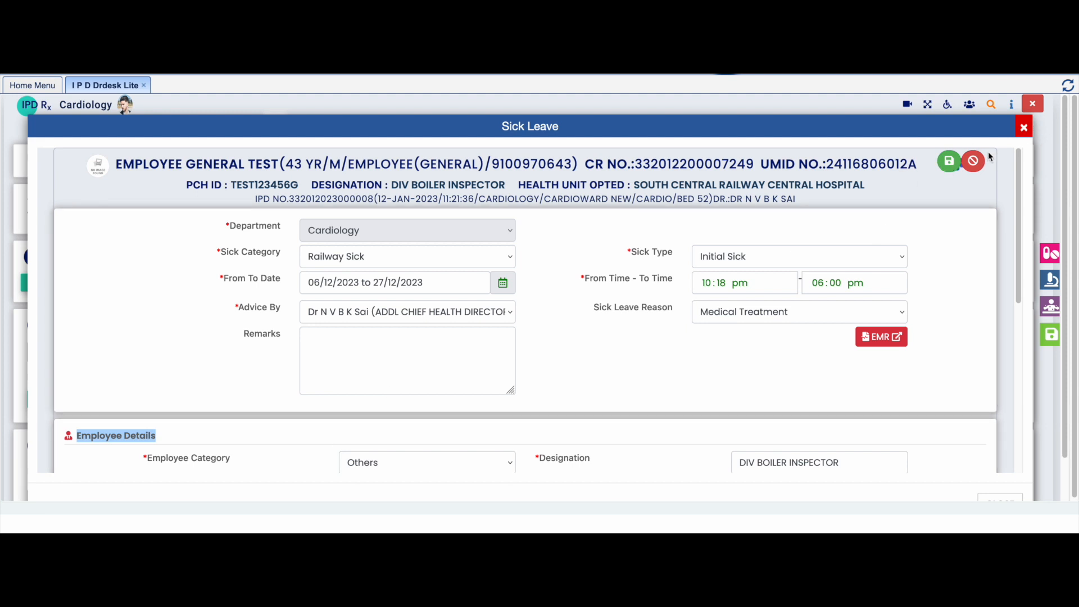
{"action": "left_click", "coordinate": [1024, 127]}
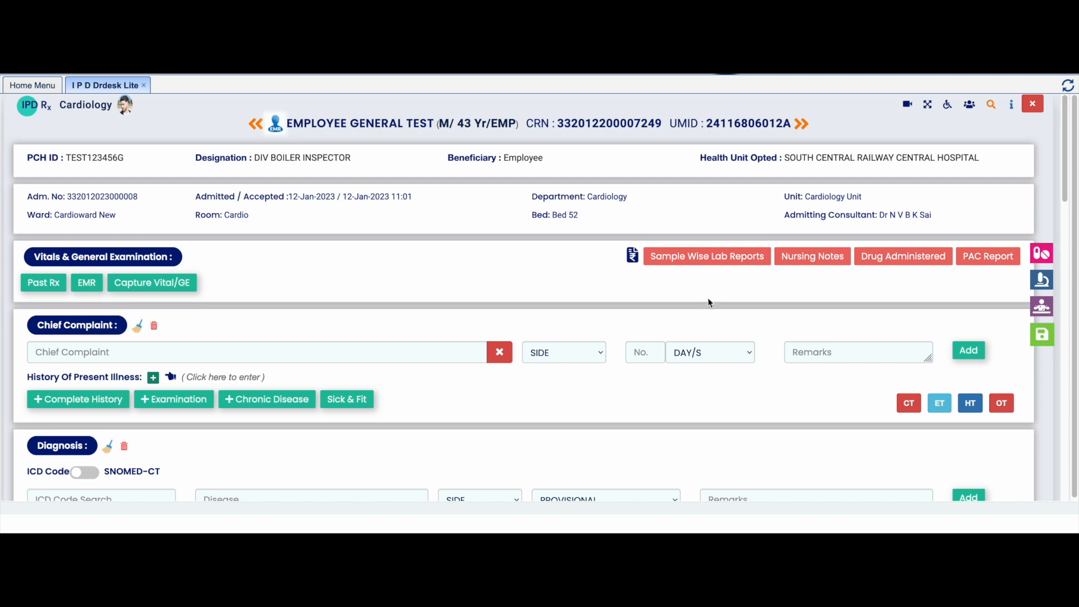
{"action": "scroll", "coordinate": [710, 298], "scroll_direction": "down", "scroll_amount": 20}
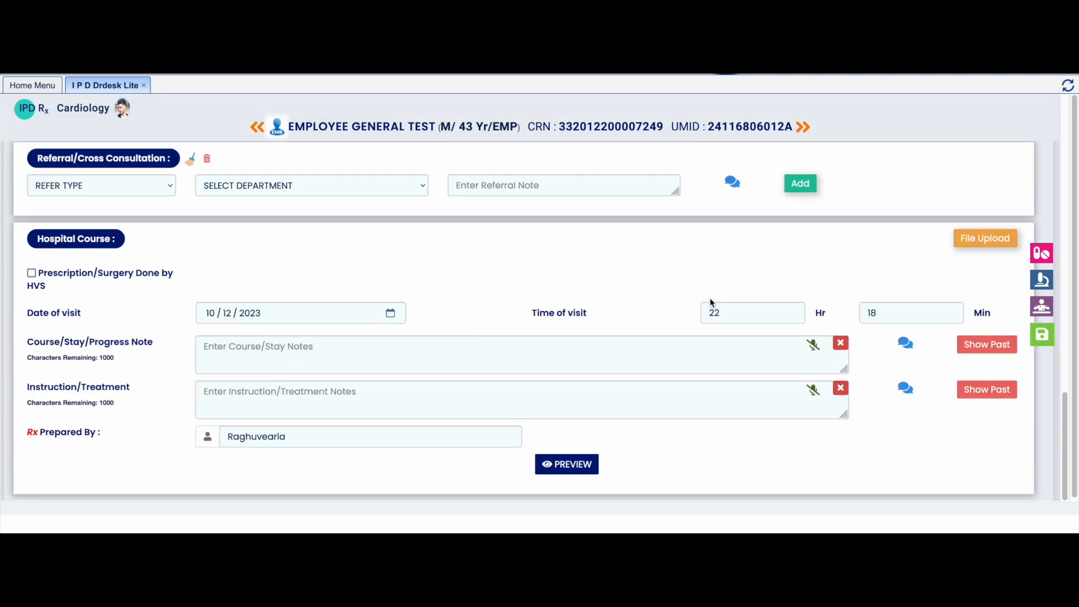
{"action": "scroll", "coordinate": [707, 292], "scroll_direction": "up", "scroll_amount": 20}
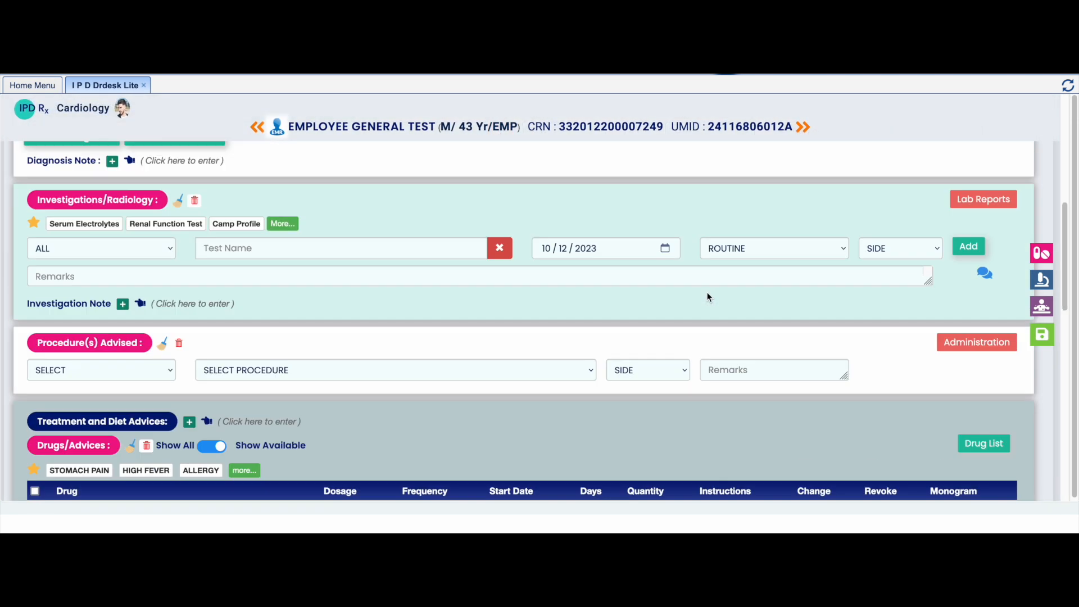
{"action": "scroll", "coordinate": [707, 297], "scroll_direction": "up", "scroll_amount": 3}
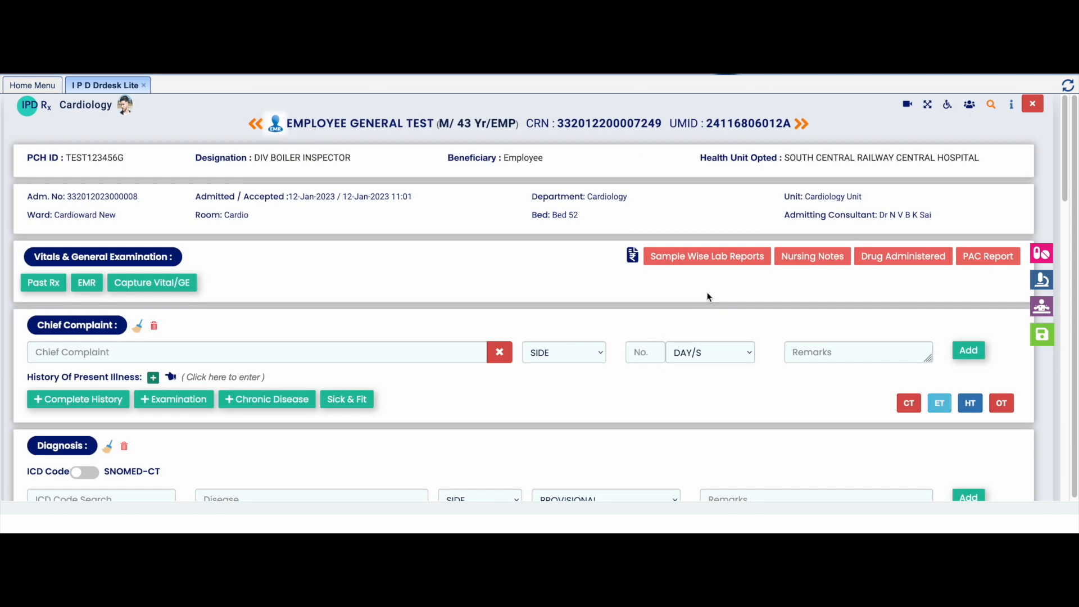